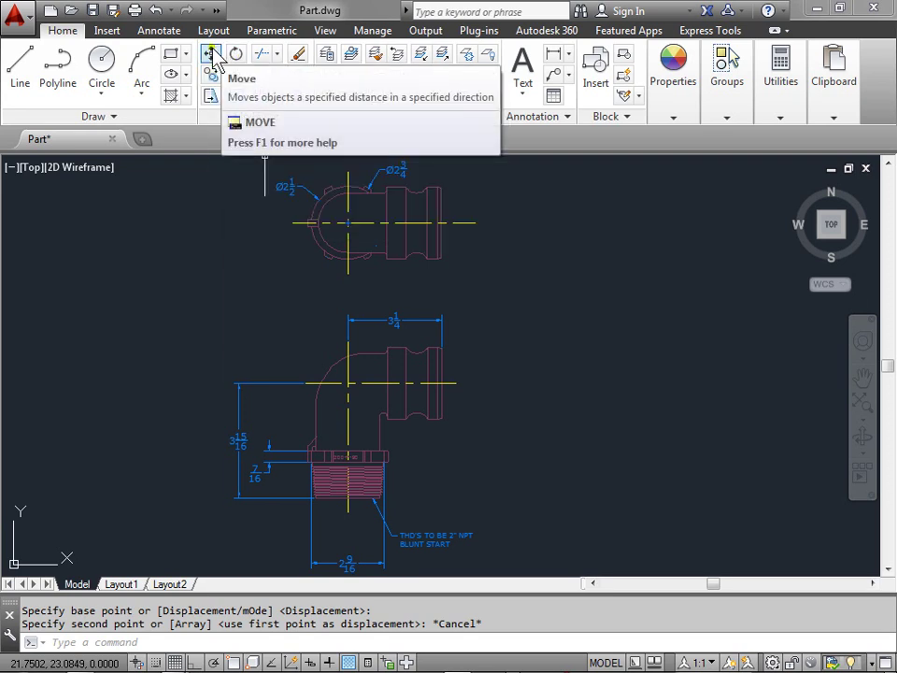
Move all 41 objects of the dimensioned top view, including the diameter callout, to the upper right.
click(212, 54)
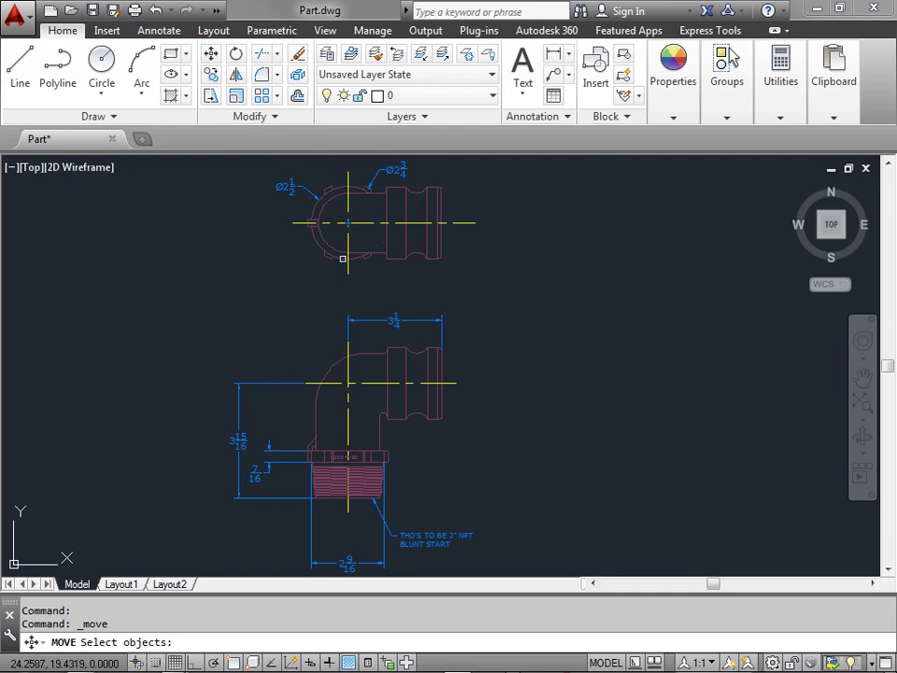
click(251, 162)
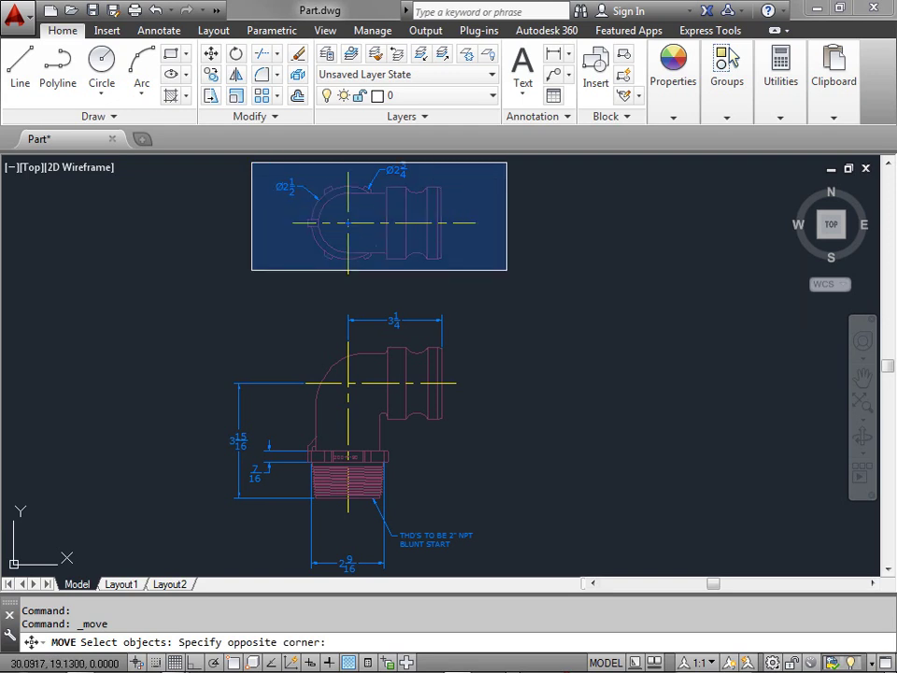
click(506, 270)
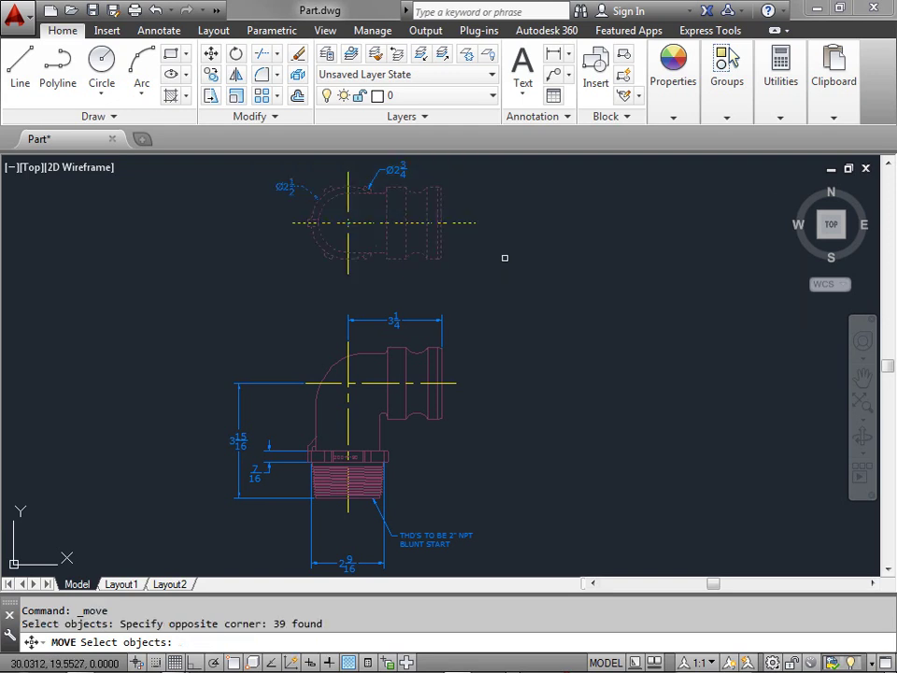
click(394, 169)
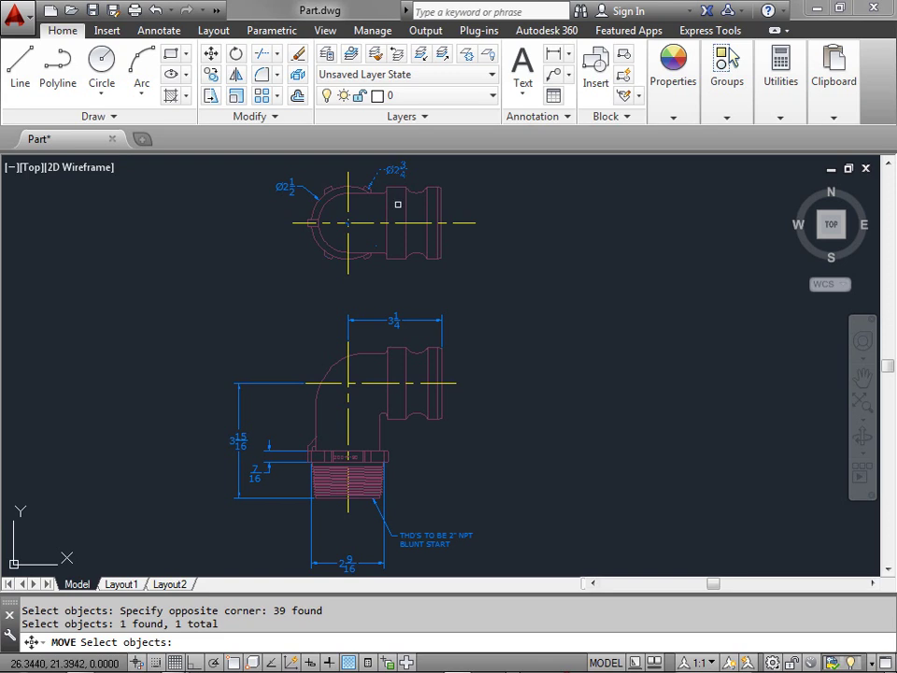
click(482, 283)
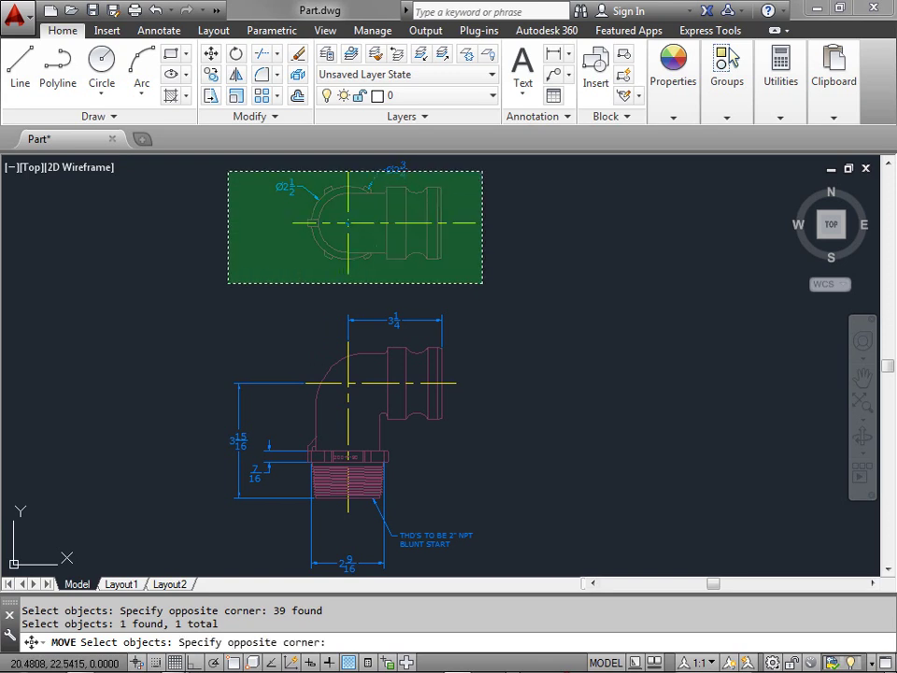
click(230, 164)
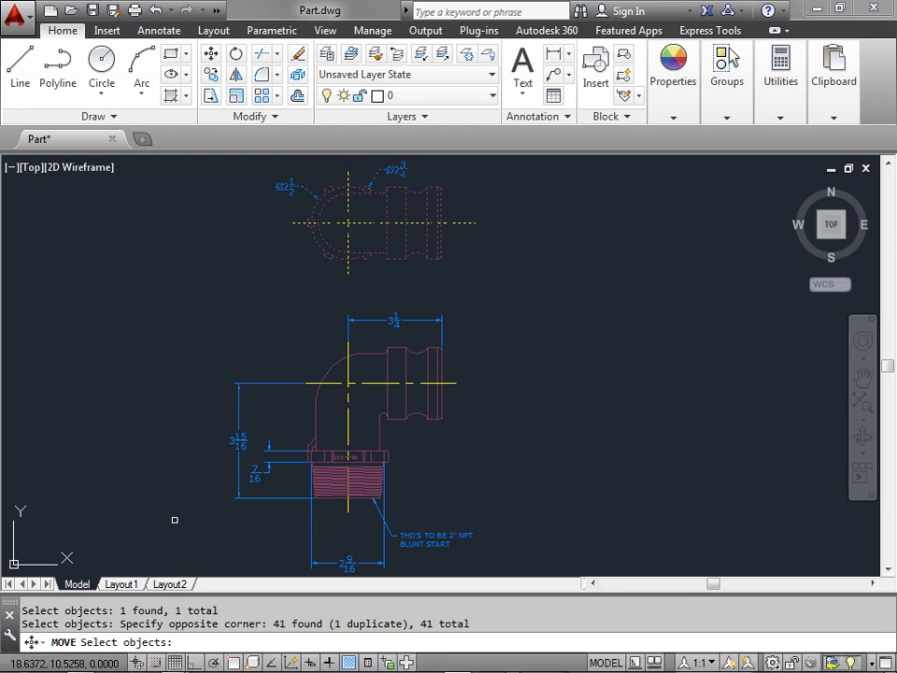
key(Return)
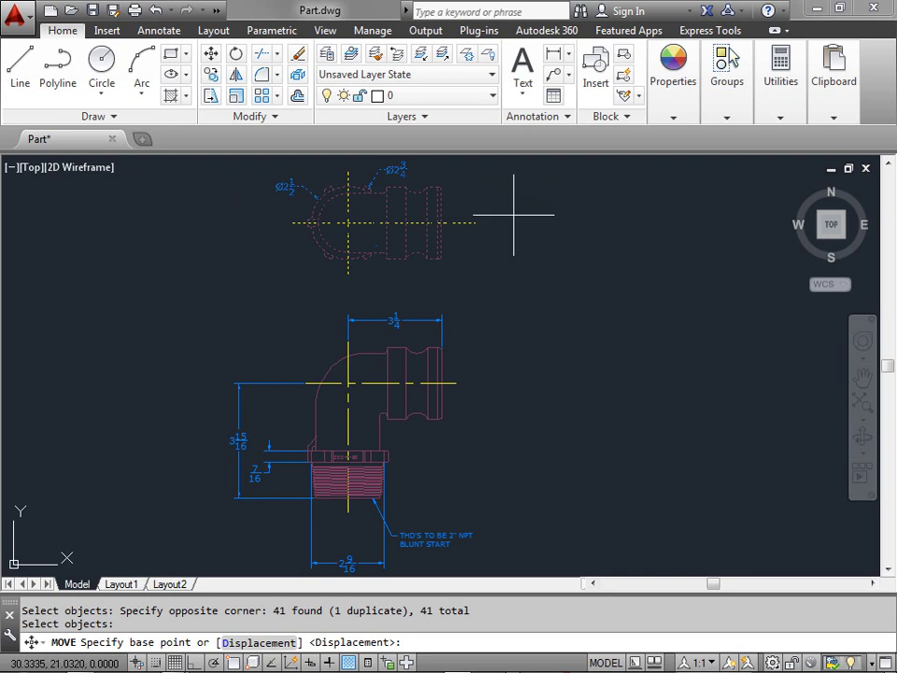
click(471, 180)
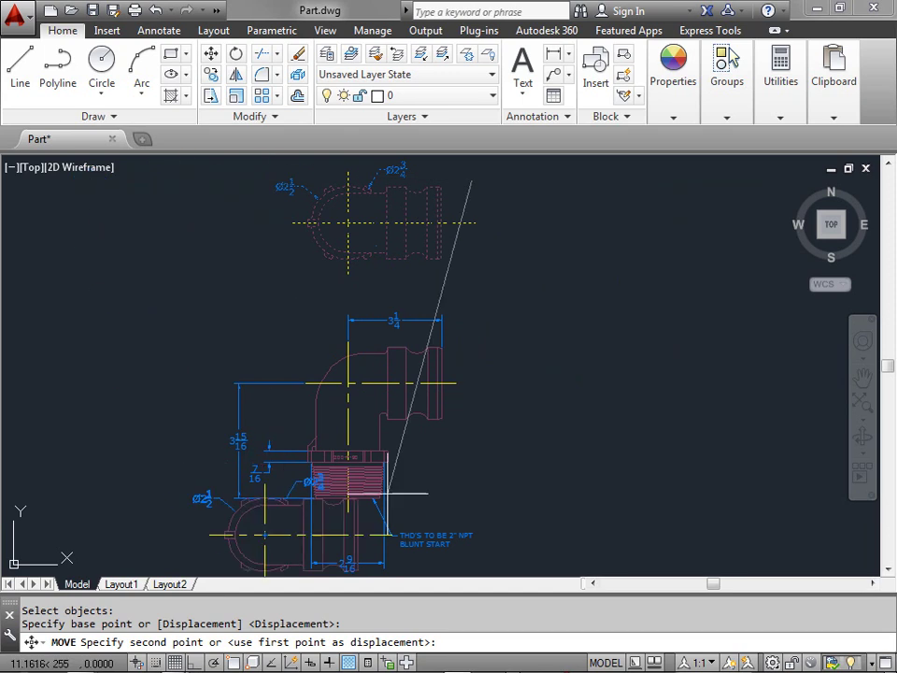
click(727, 202)
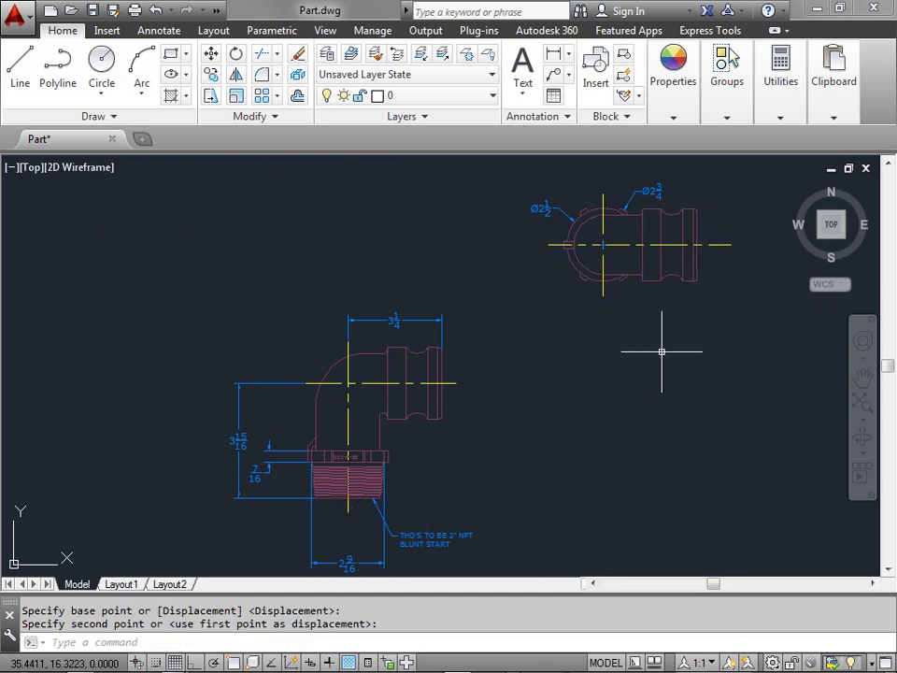
Copy the moved top view to top centre, right of the front view, top left, and left of the front view.
click(211, 73)
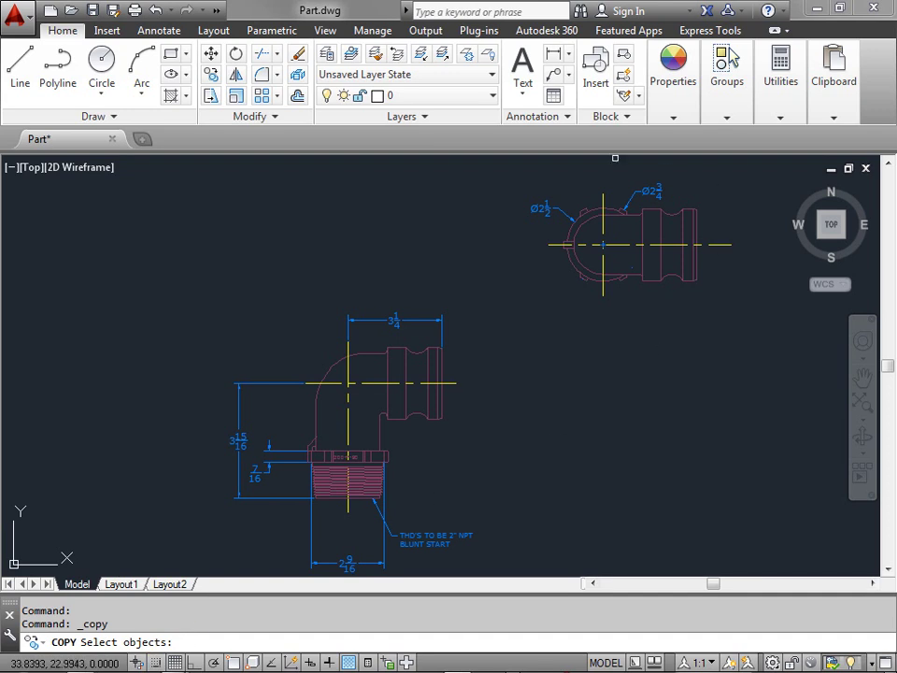
click(519, 165)
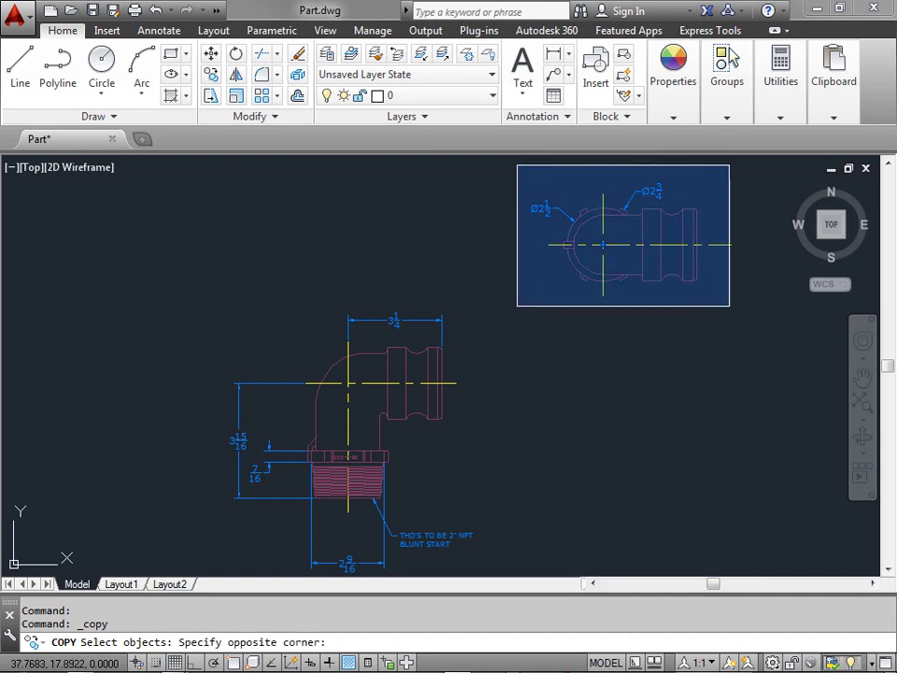
click(755, 326)
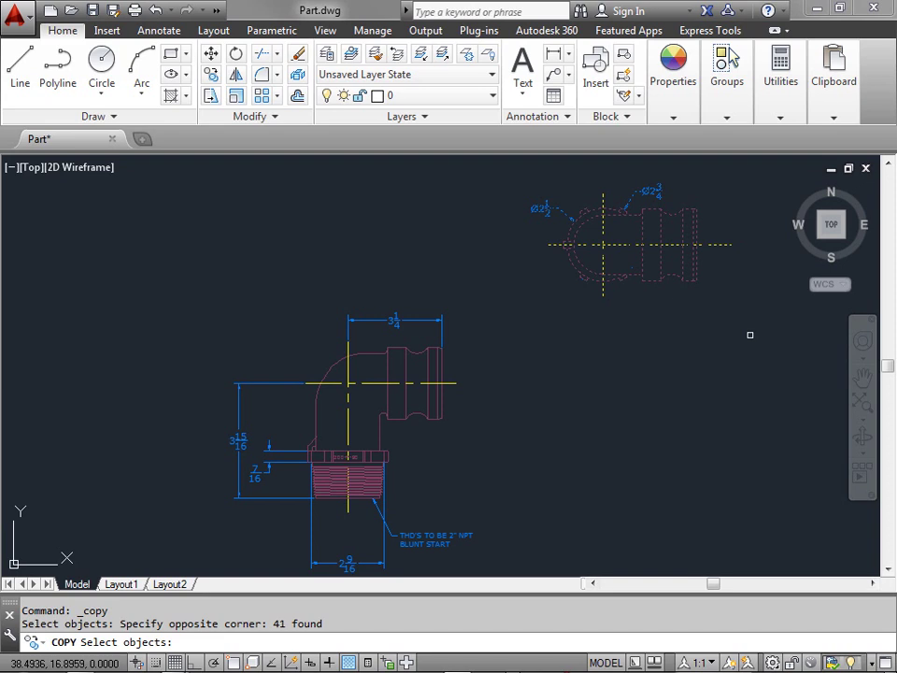
key(Return)
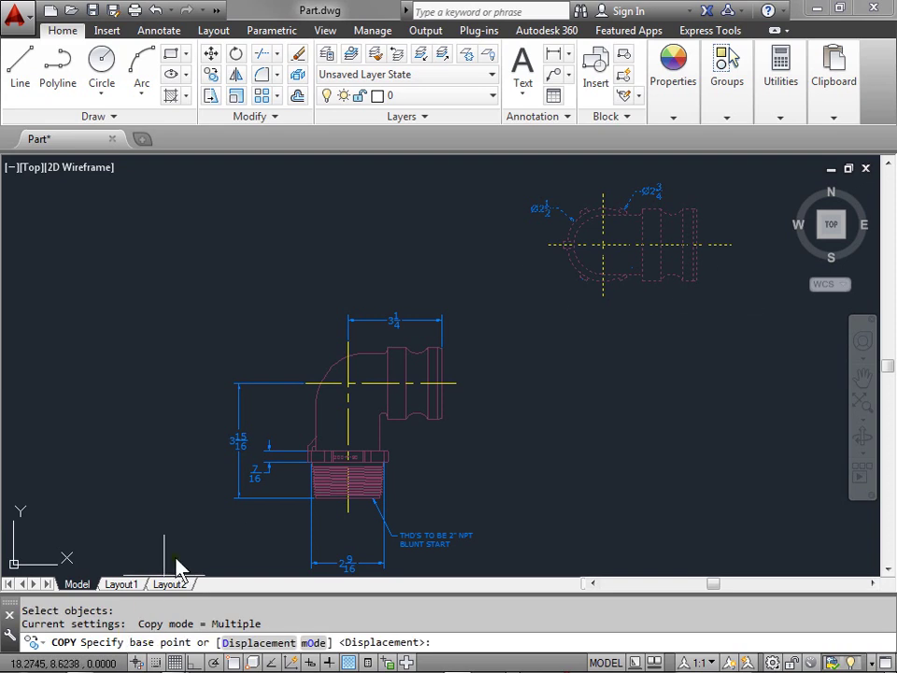
click(535, 244)
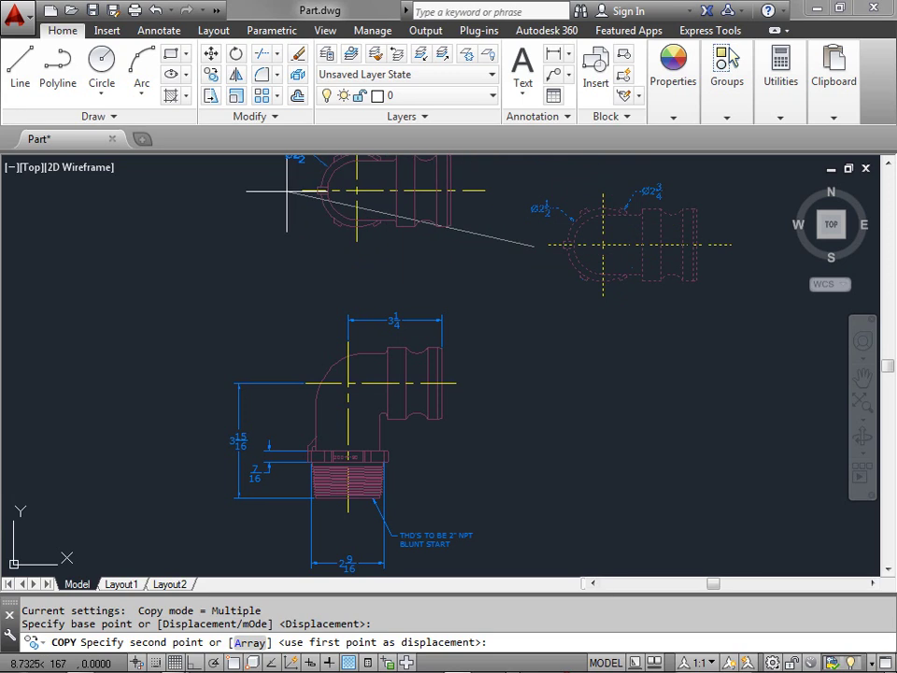
click(268, 225)
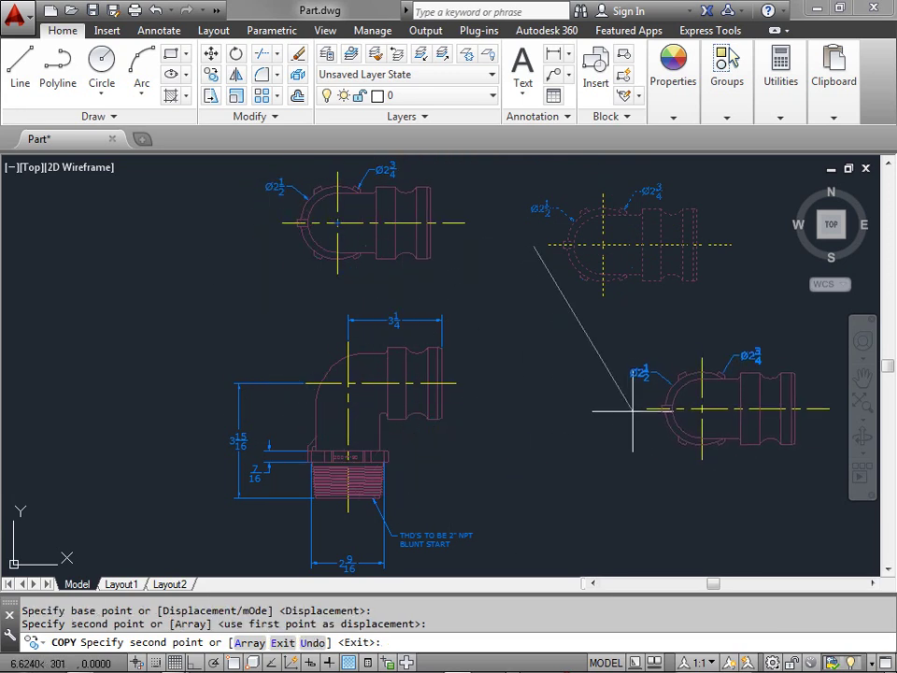
click(537, 366)
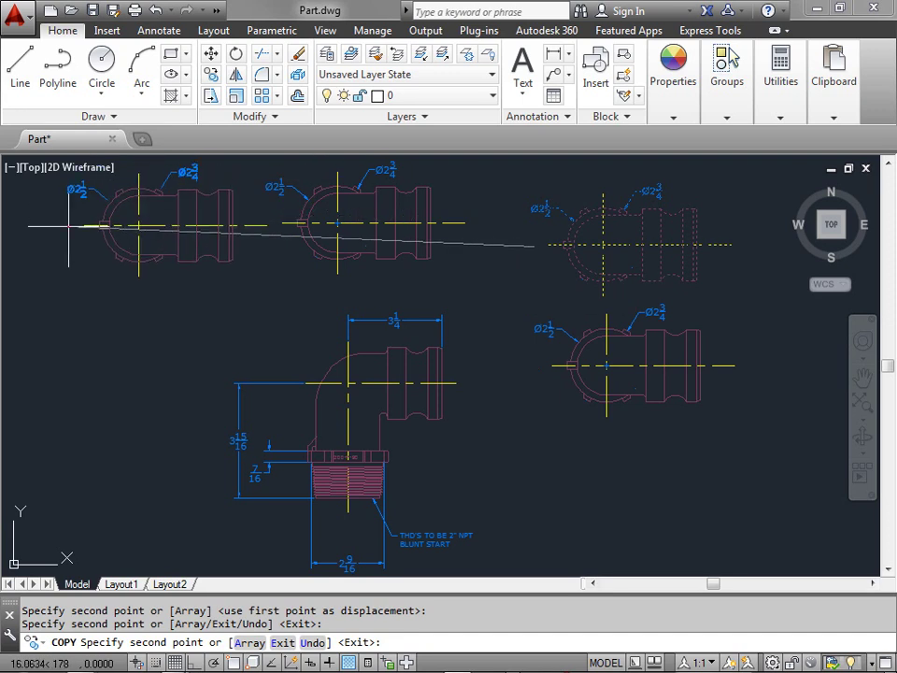
click(69, 225)
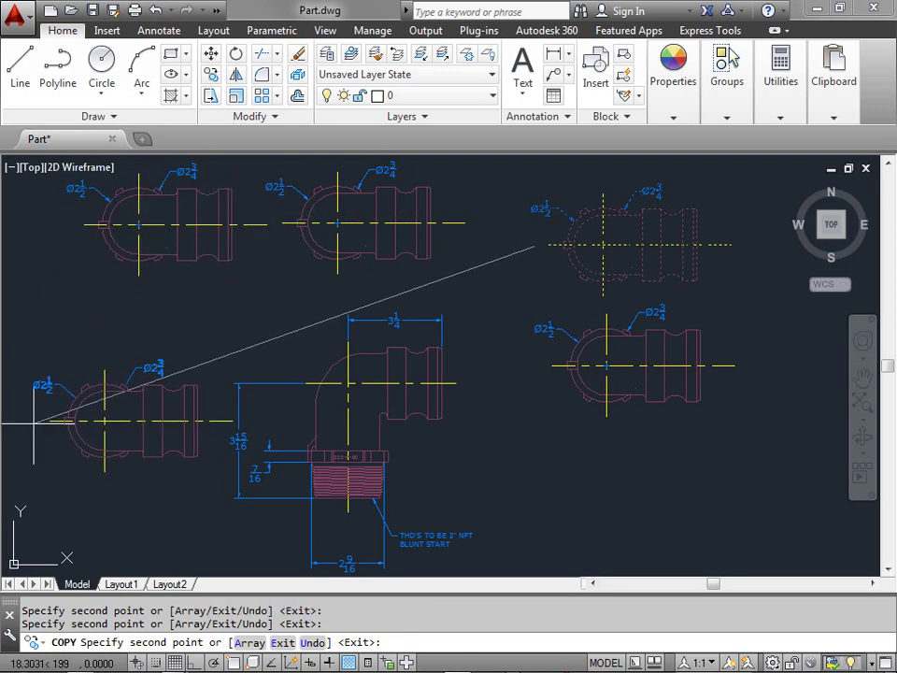
click(35, 422)
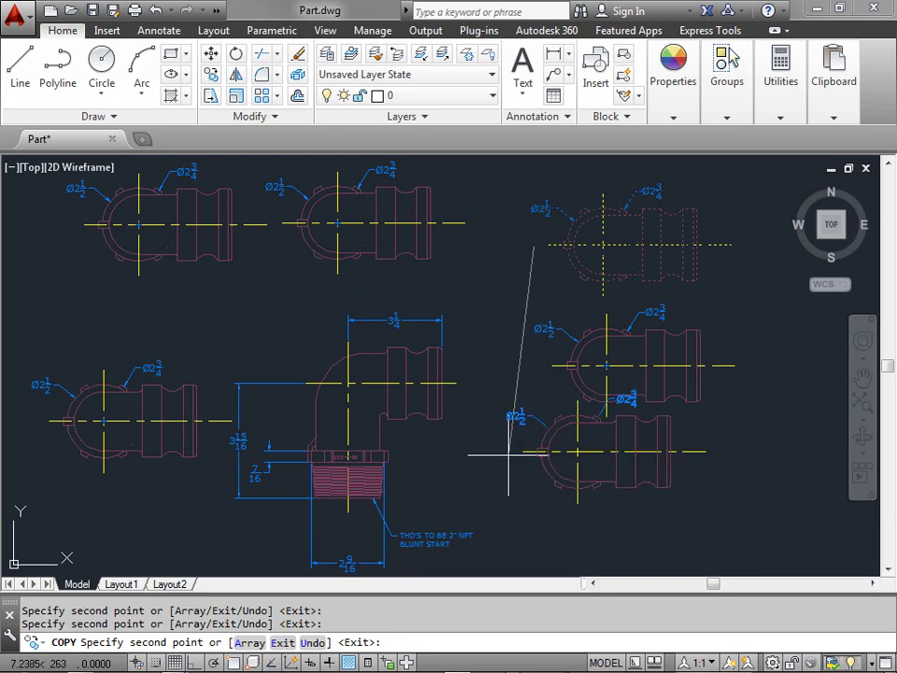
key(Escape)
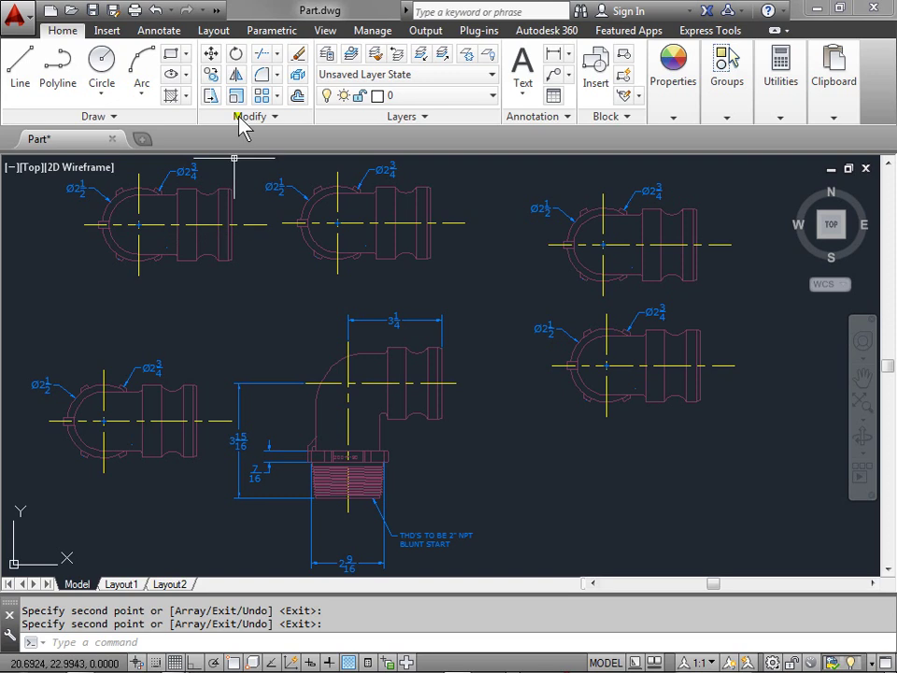
Erase the two right-hand copies, the lower-left copy and the top-middle copy of the top view.
click(770, 499)
click(521, 169)
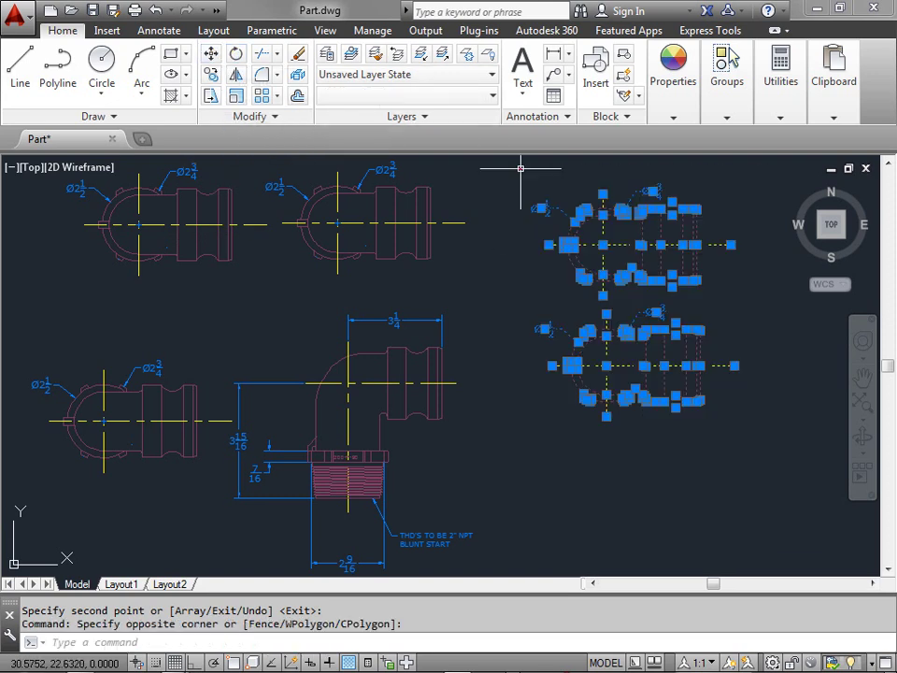
click(297, 53)
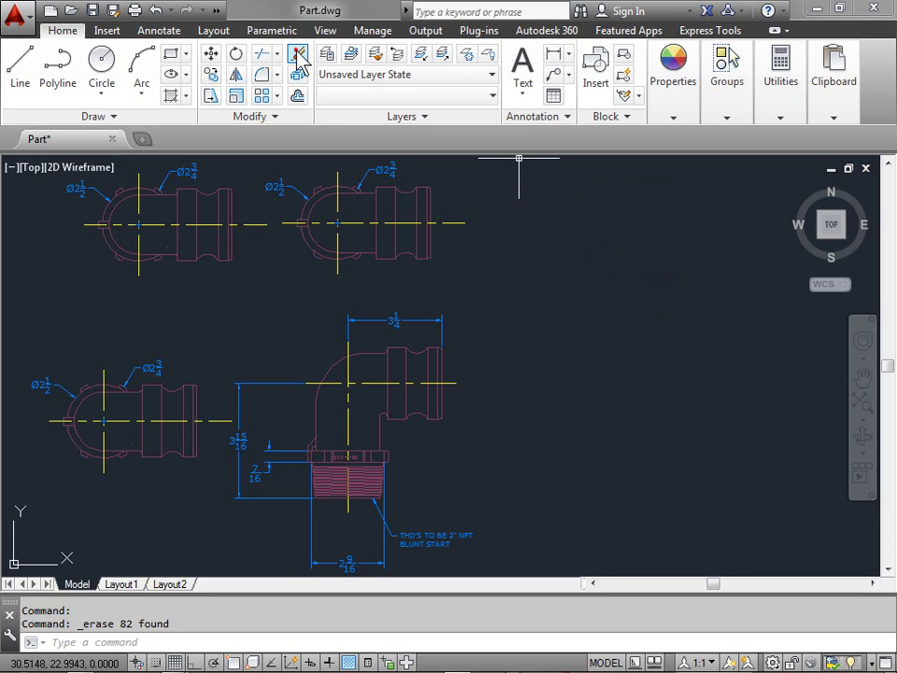
click(217, 518)
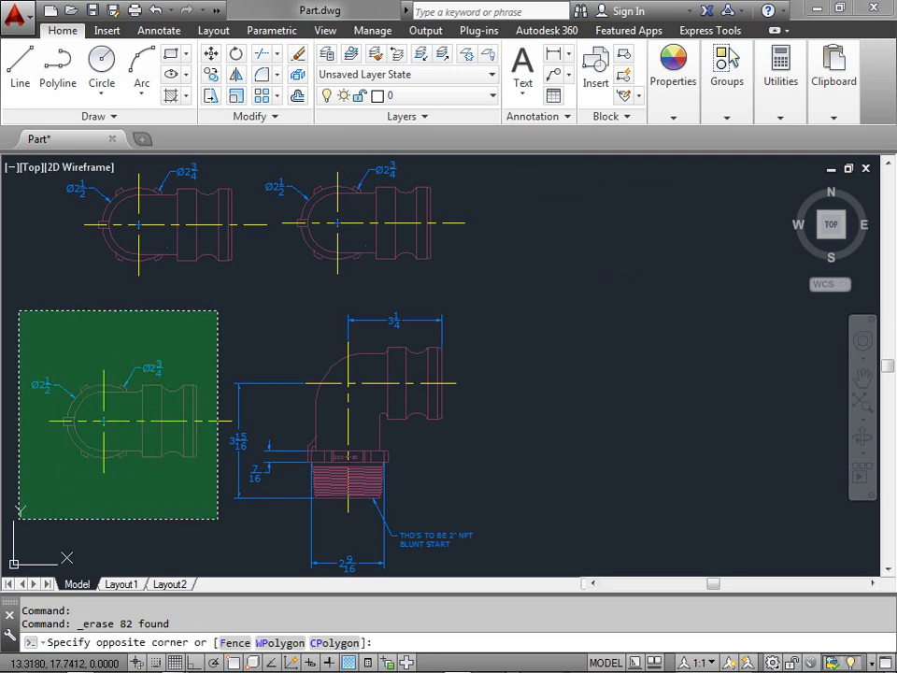
click(17, 308)
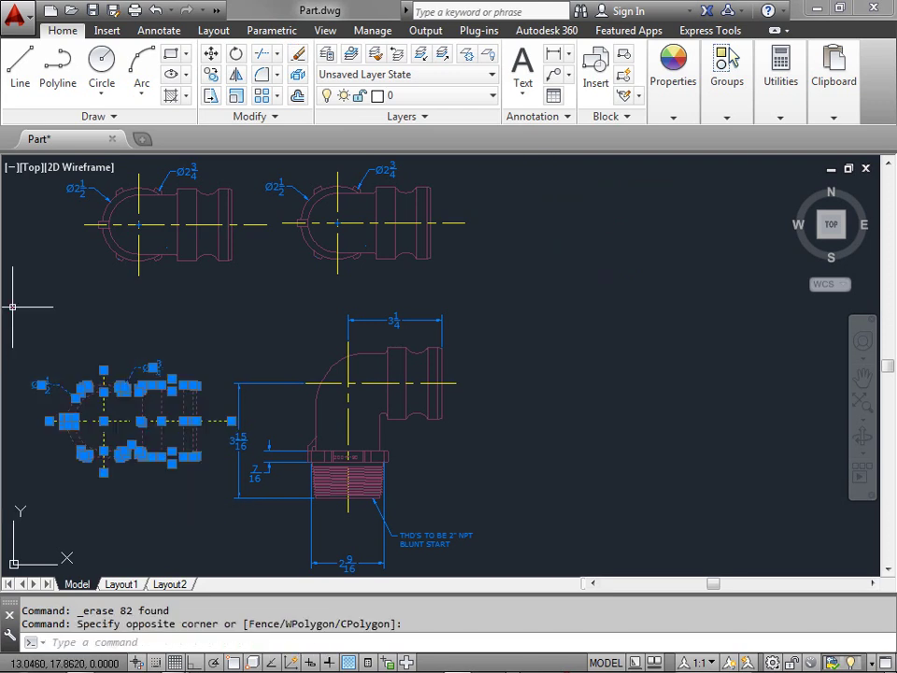
click(297, 53)
click(507, 286)
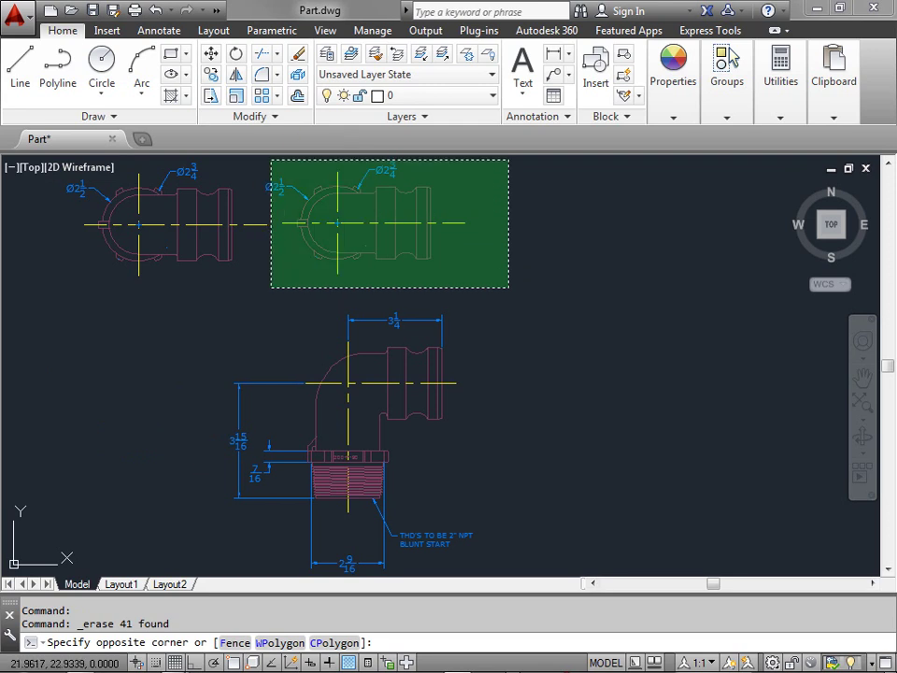
click(271, 158)
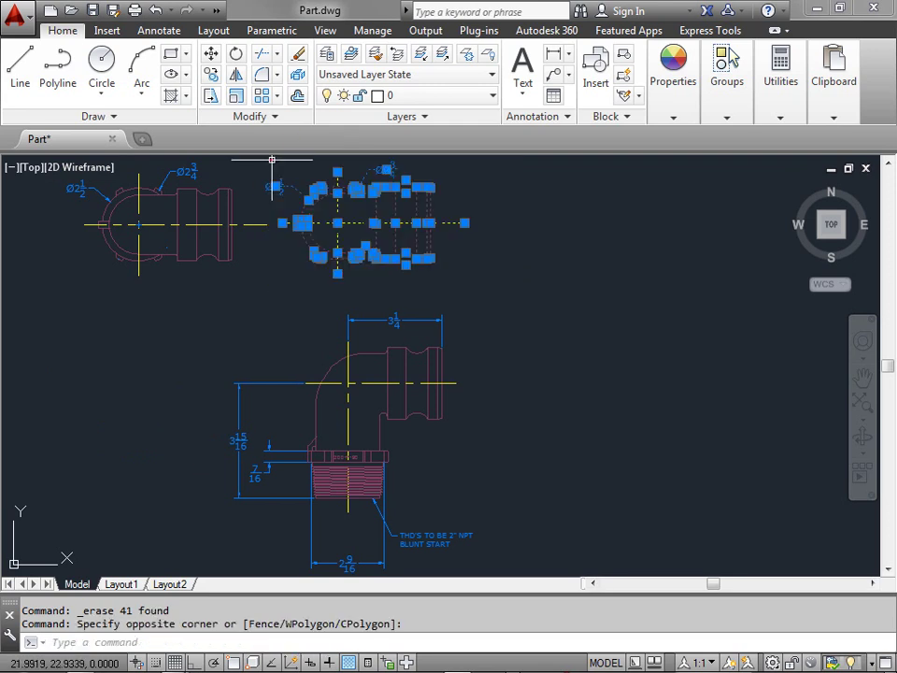
click(297, 53)
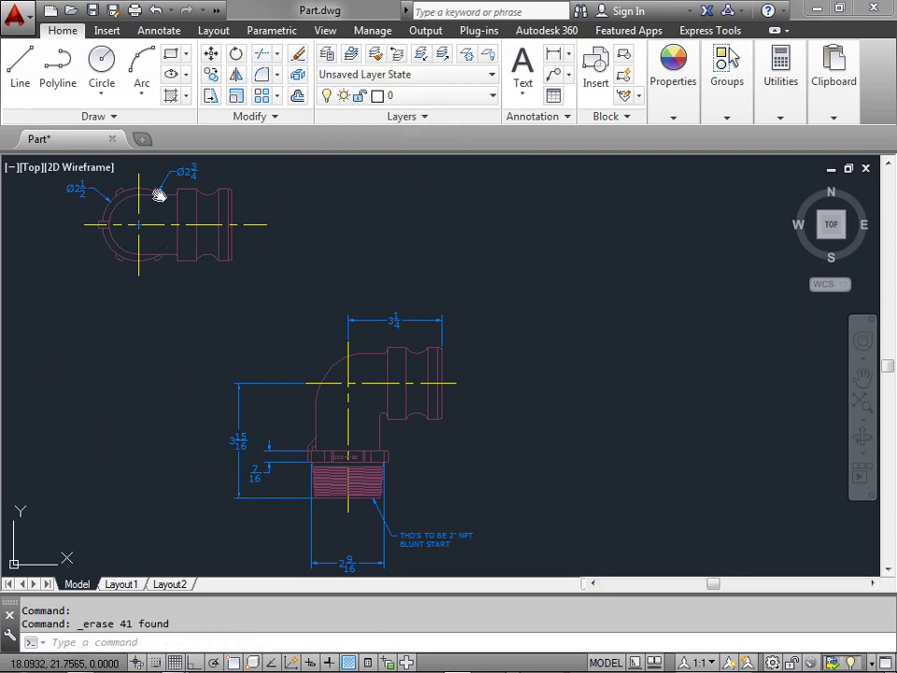
Pan and zoom in on the top-left fitting, then start the Rotate command.
middle_drag(156, 194, 318, 274)
scroll(375, 269, up, 2)
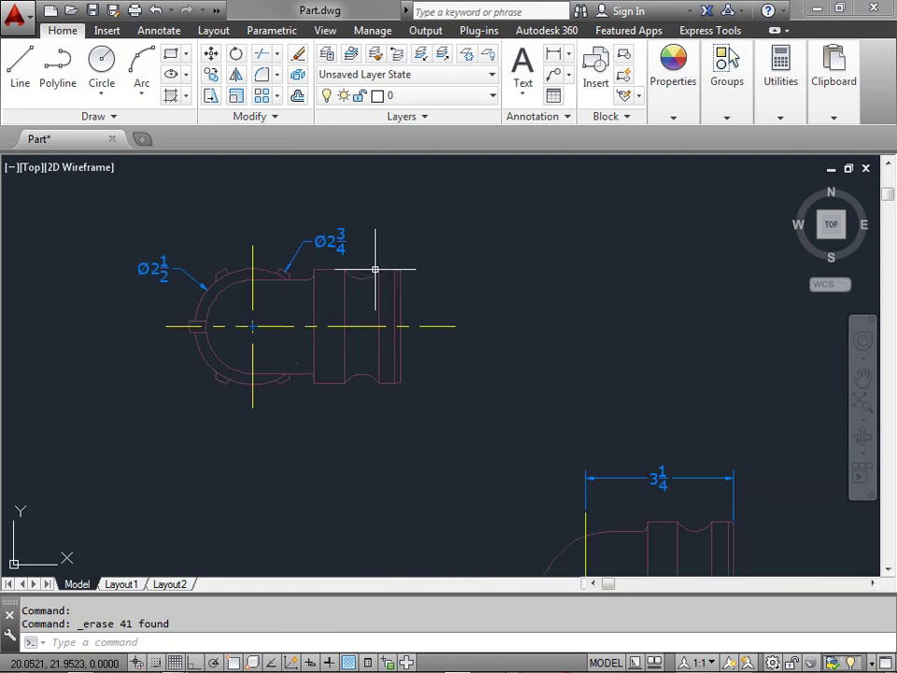
click(237, 55)
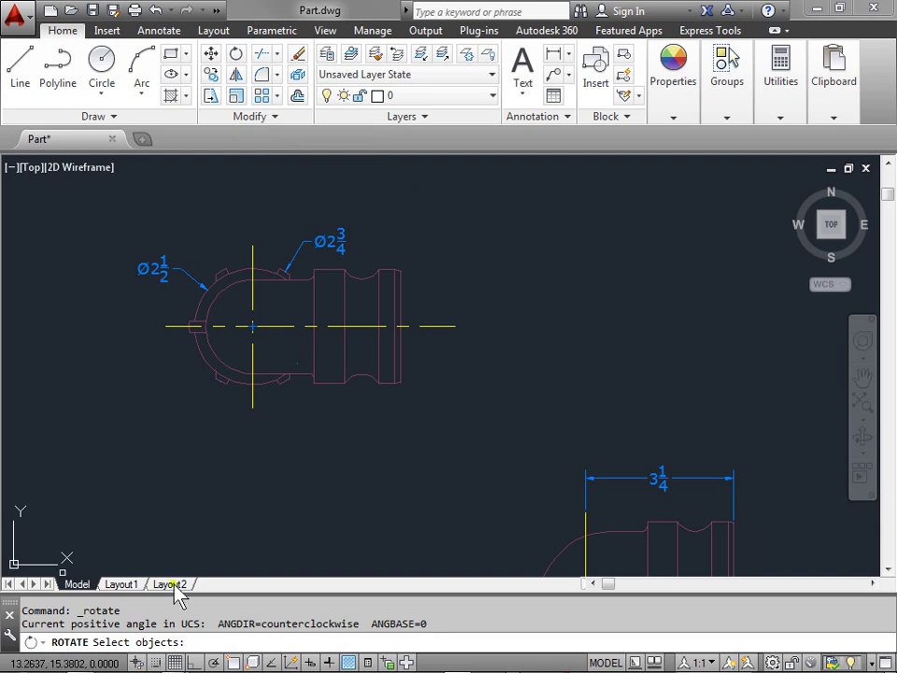
Rotate the whole top-left fitting 180° about the right end of its centre line.
click(99, 181)
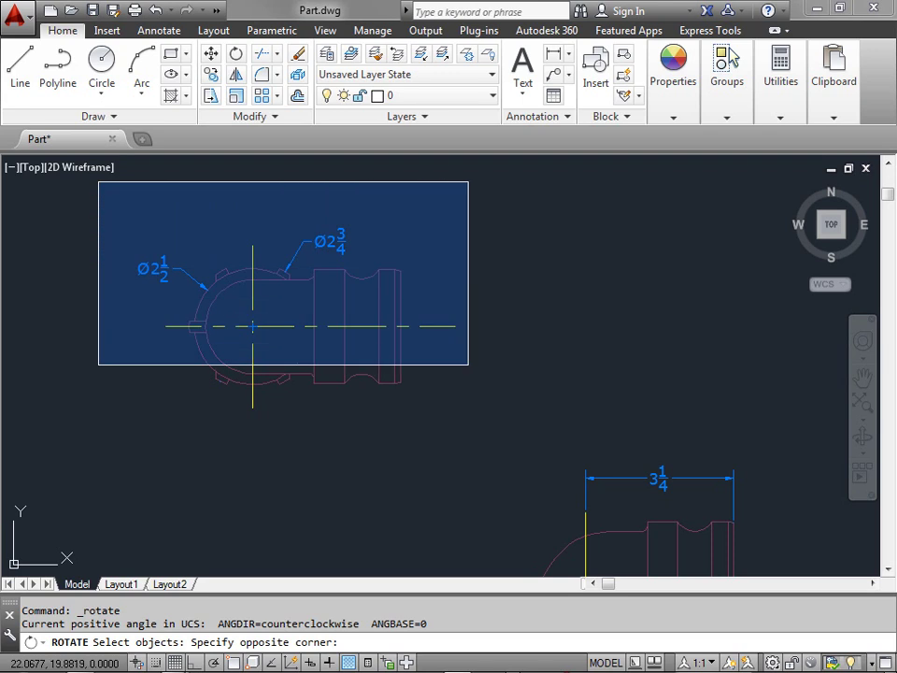
click(504, 451)
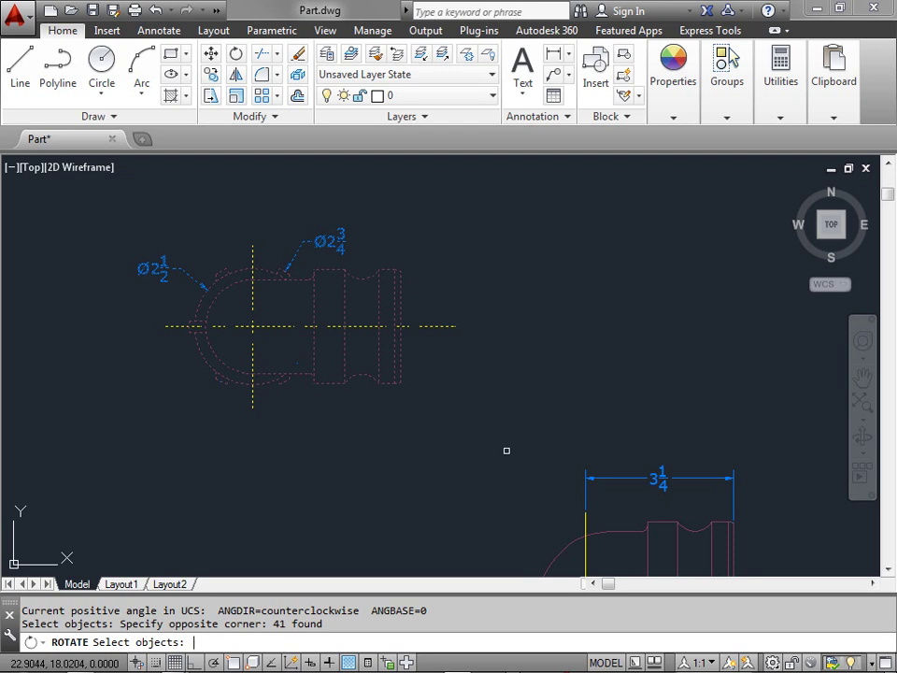
key(Return)
middle_drag(593, 375, 476, 373)
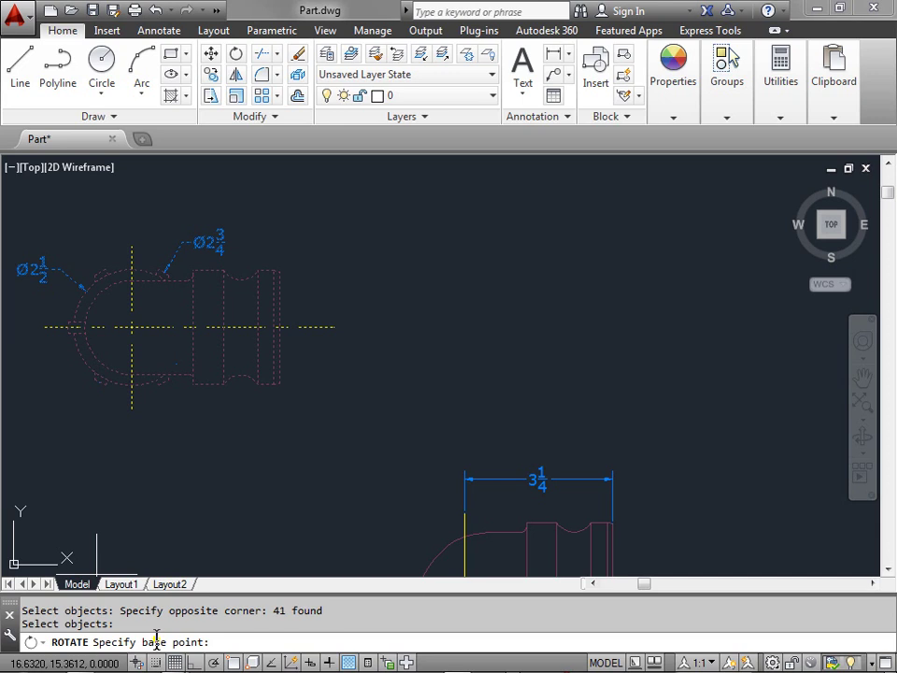
click(344, 327)
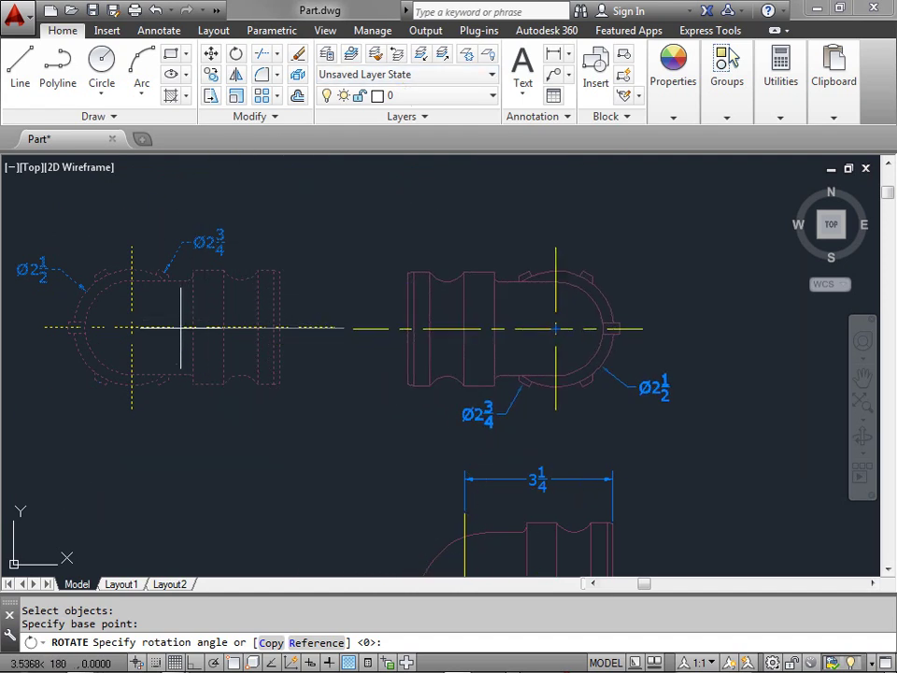
key(Return)
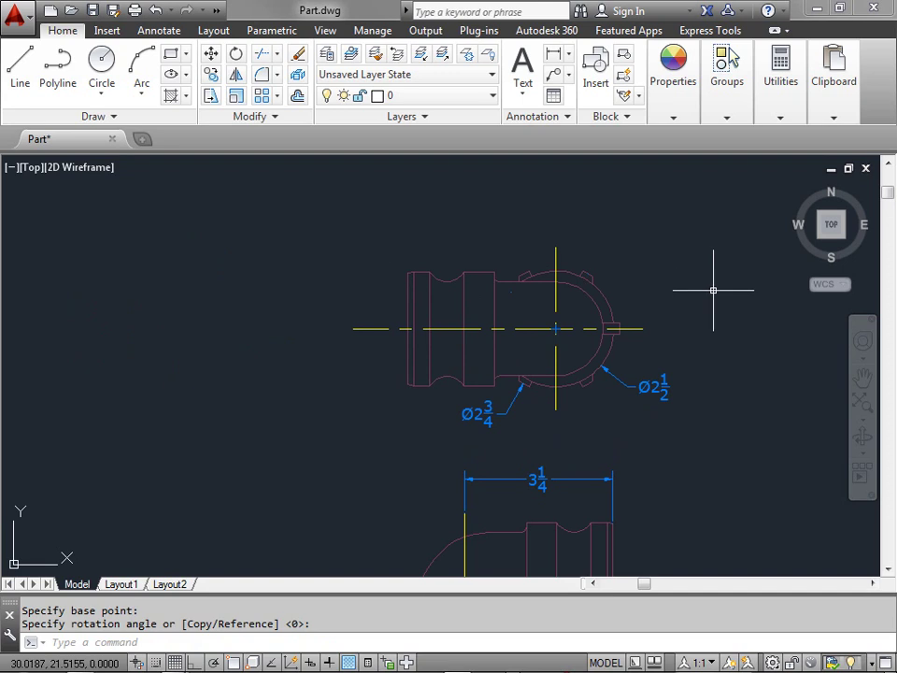
middle_drag(711, 291, 534, 262)
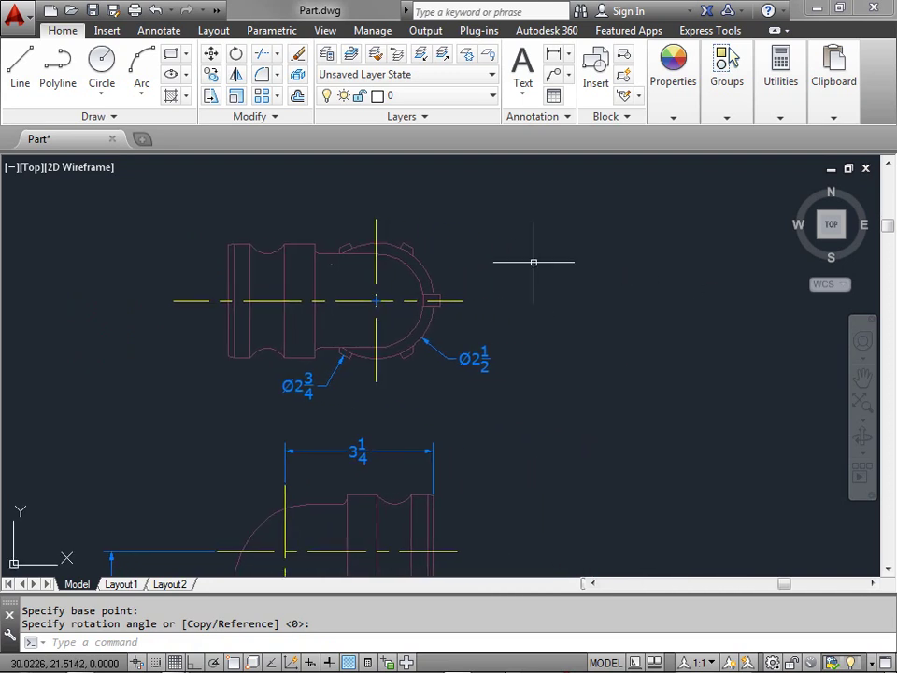